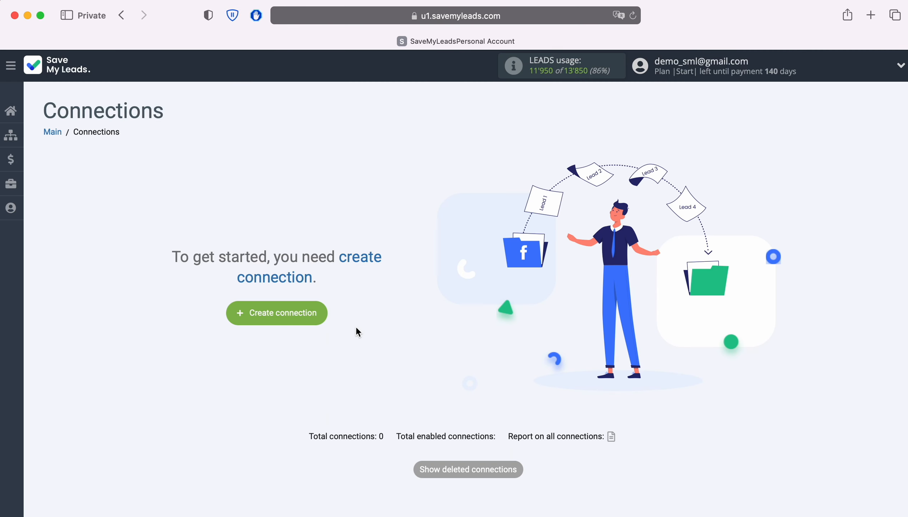
- Create a connection with Google Lead Form as the lead source and Sendlane Add Contacts as the receiving service
left_click(322, 316)
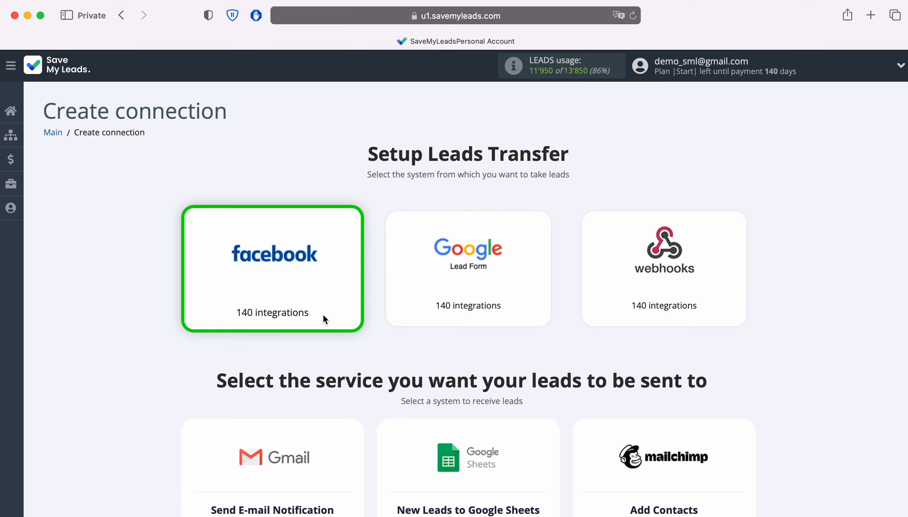
left_click(478, 278)
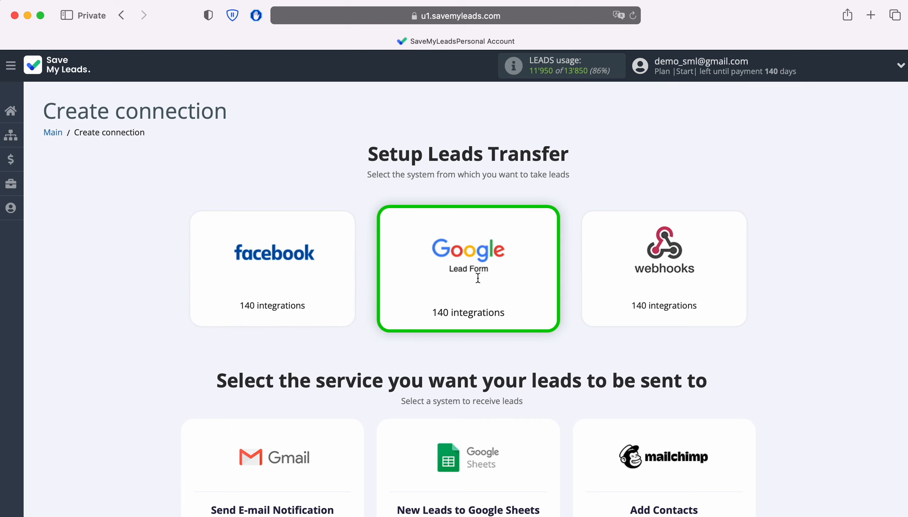
scroll(822, 376, "down", 9)
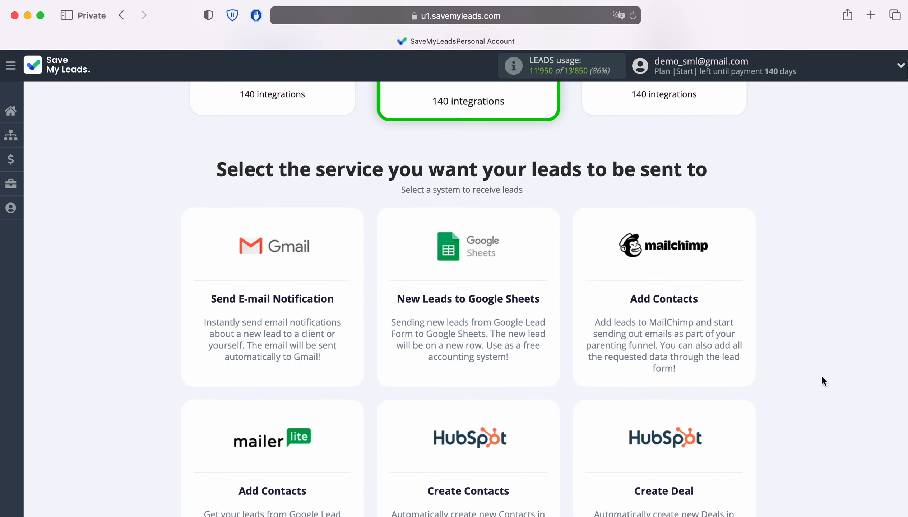
scroll(822, 375, "down", 13)
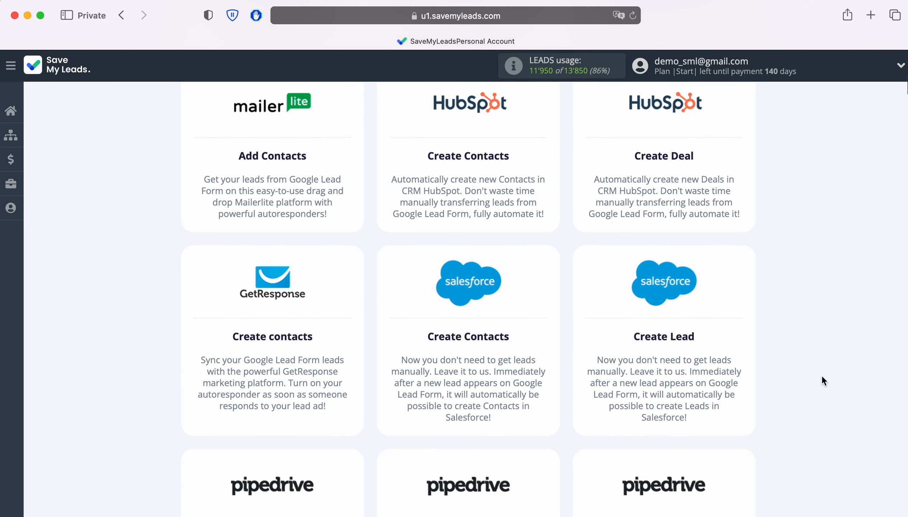
scroll(821, 375, "down", 20)
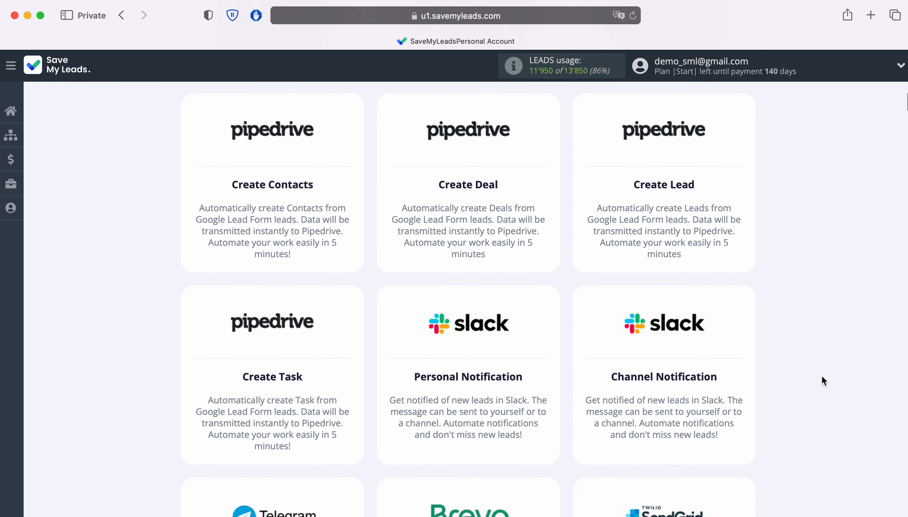
scroll(822, 375, "down", 20)
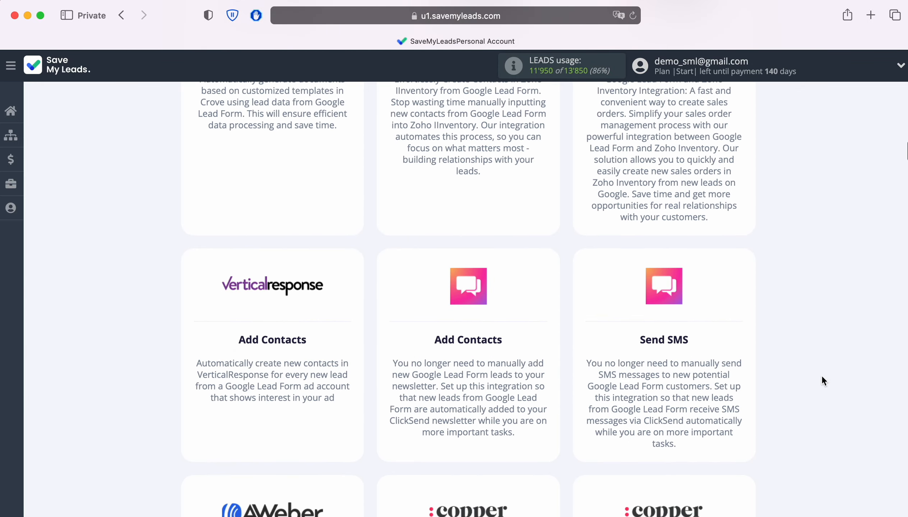
scroll(822, 375, "down", 20)
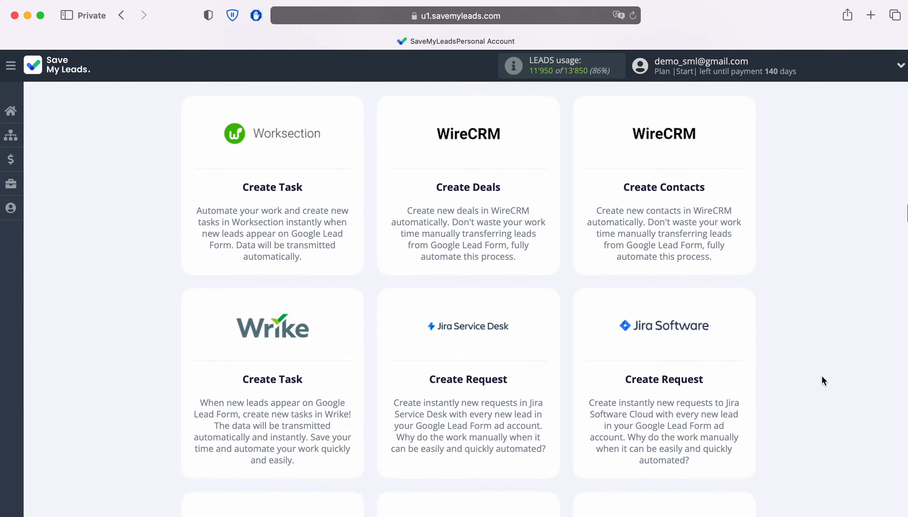
scroll(823, 376, "down", 20)
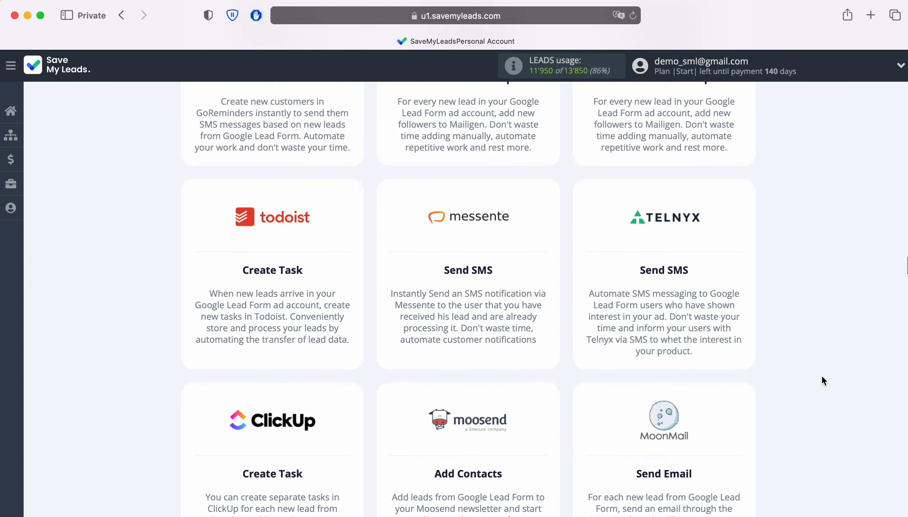
scroll(822, 375, "down", 20)
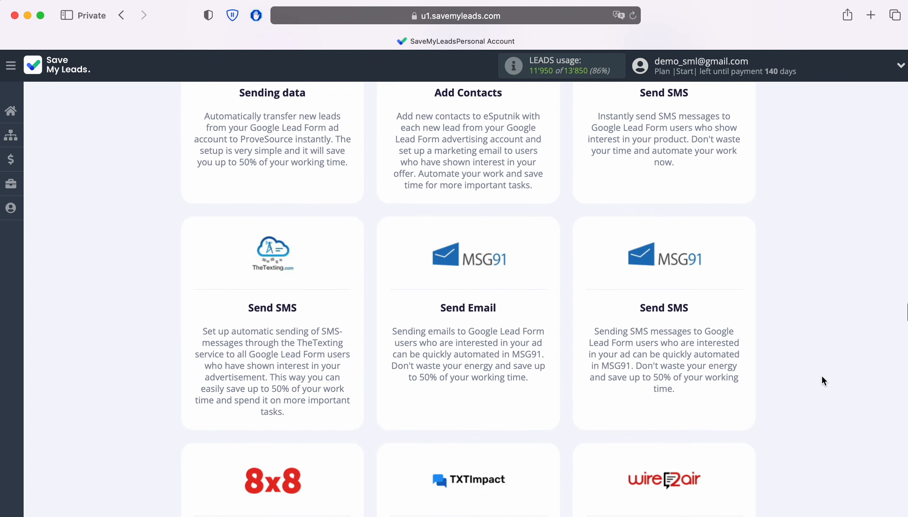
scroll(822, 375, "down", 20)
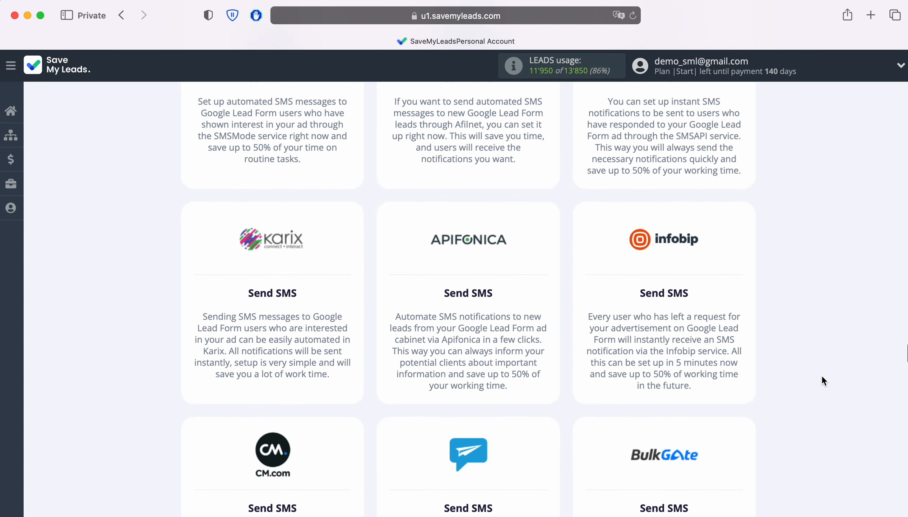
scroll(822, 376, "down", 20)
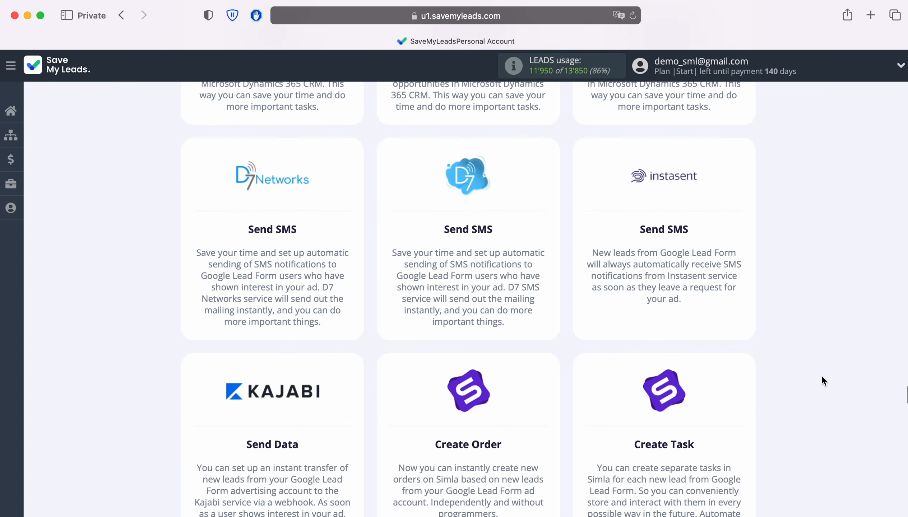
scroll(822, 375, "down", 20)
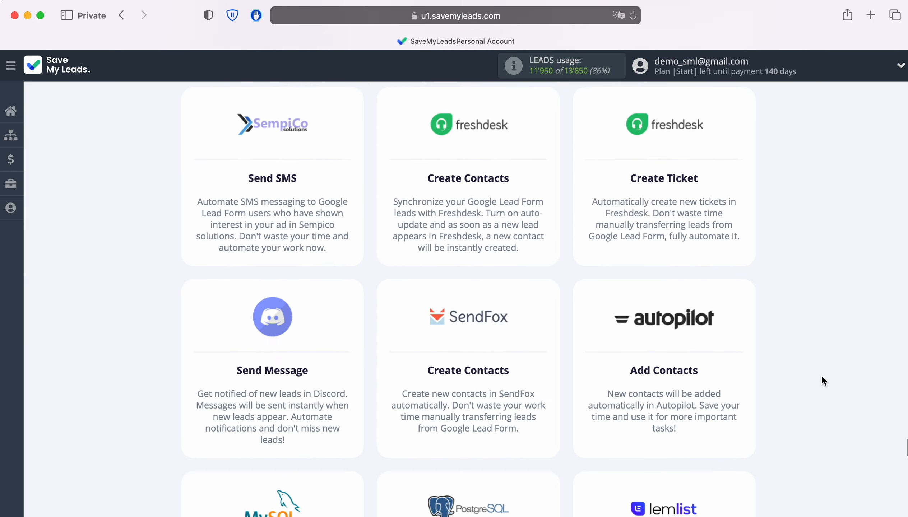
scroll(823, 381, "down", 19)
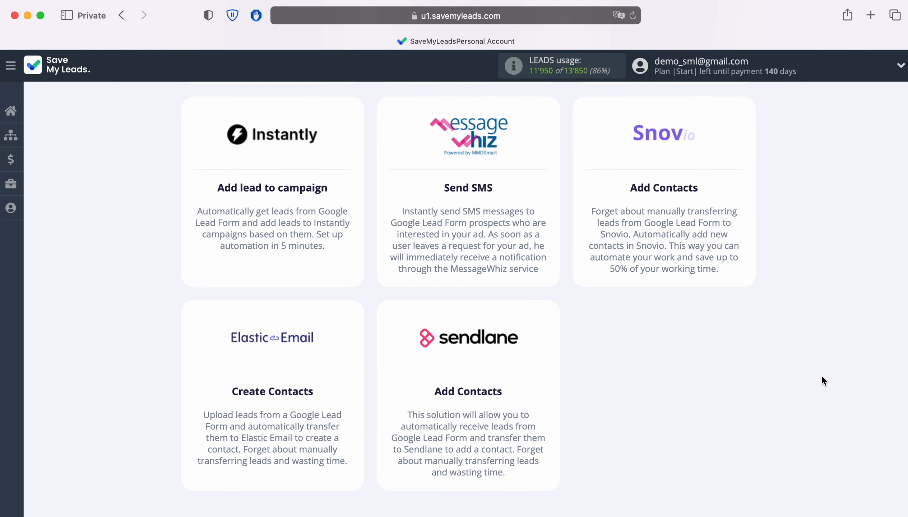
left_click(468, 366)
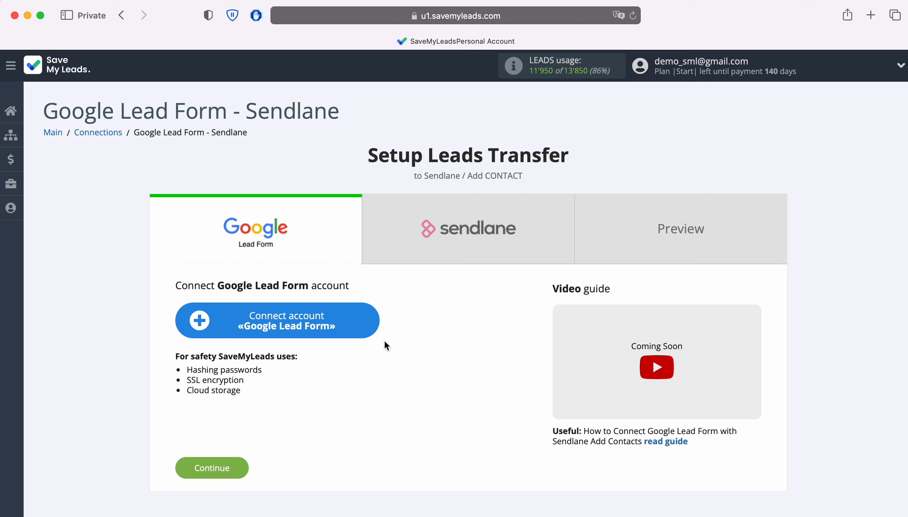
- Connect a Google Lead Form account under the suggested name and select it as the source account
left_click(370, 321)
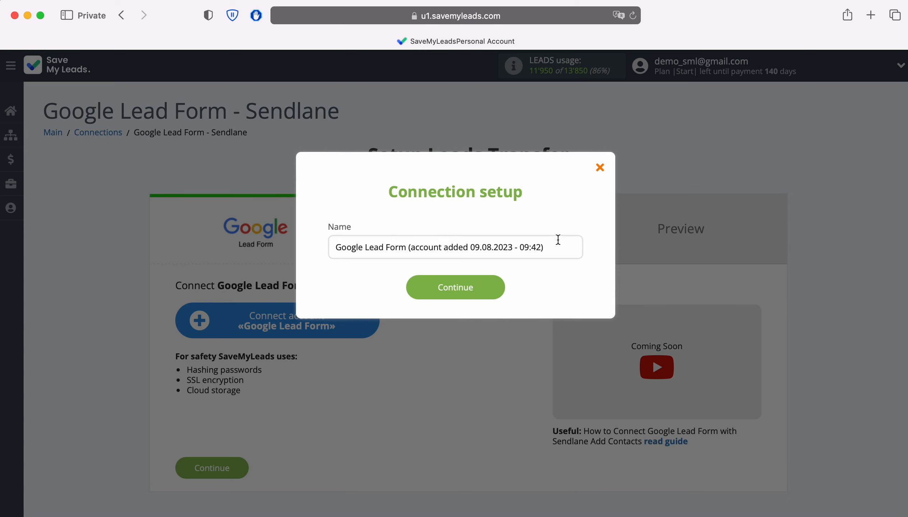
left_click_drag(558, 247, 322, 253)
left_click(322, 253)
left_click(495, 288)
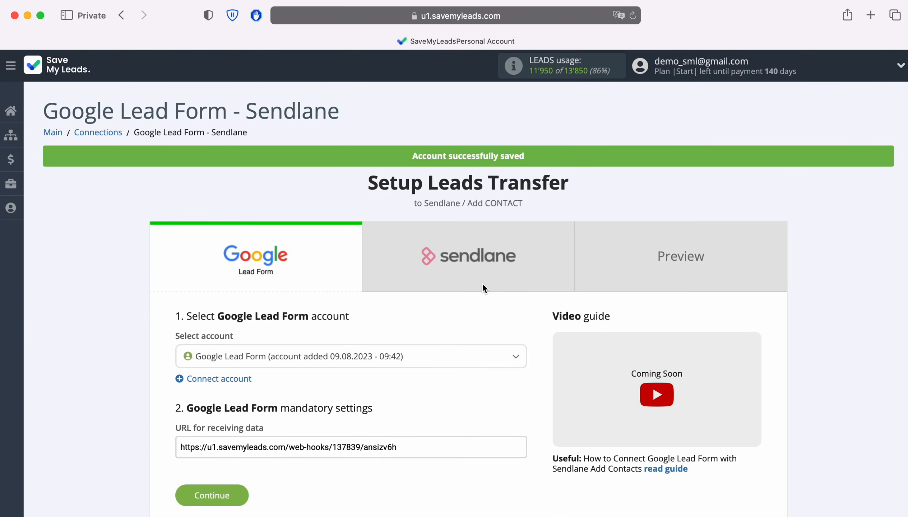
left_click(415, 359)
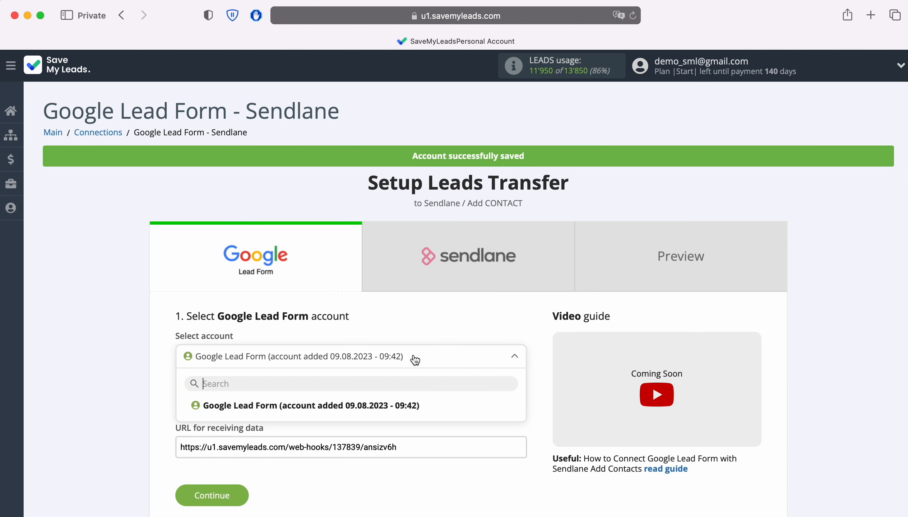
left_click(415, 405)
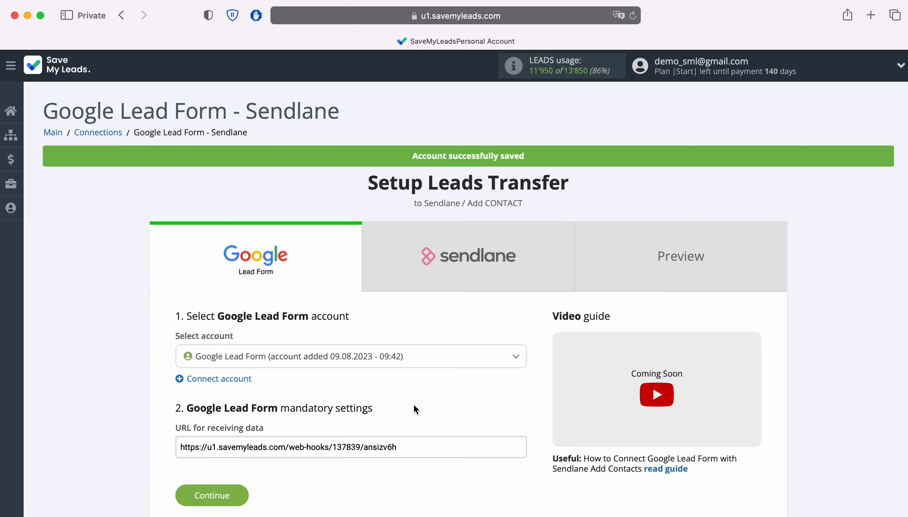
- Copy the URL for receiving data from the Google Lead Form mandatory settings
left_click_drag(415, 447, 182, 446)
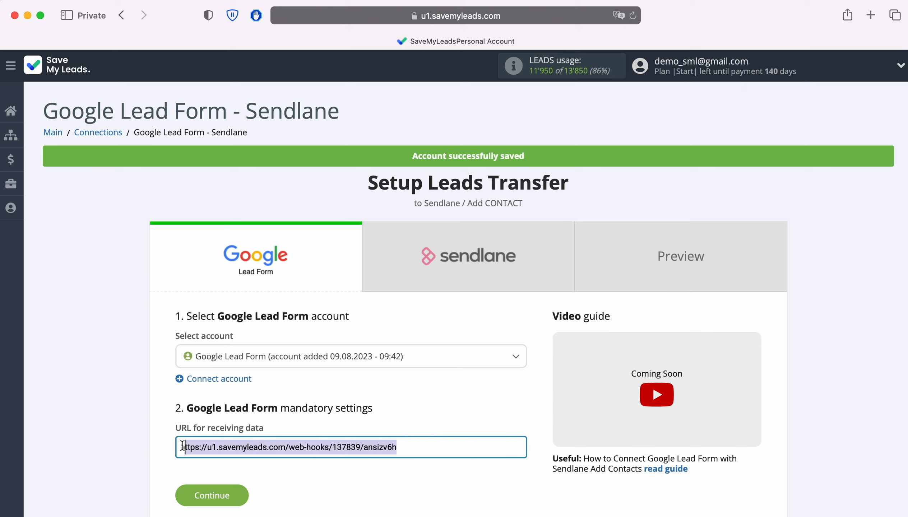
right_click(195, 447)
left_click(226, 375)
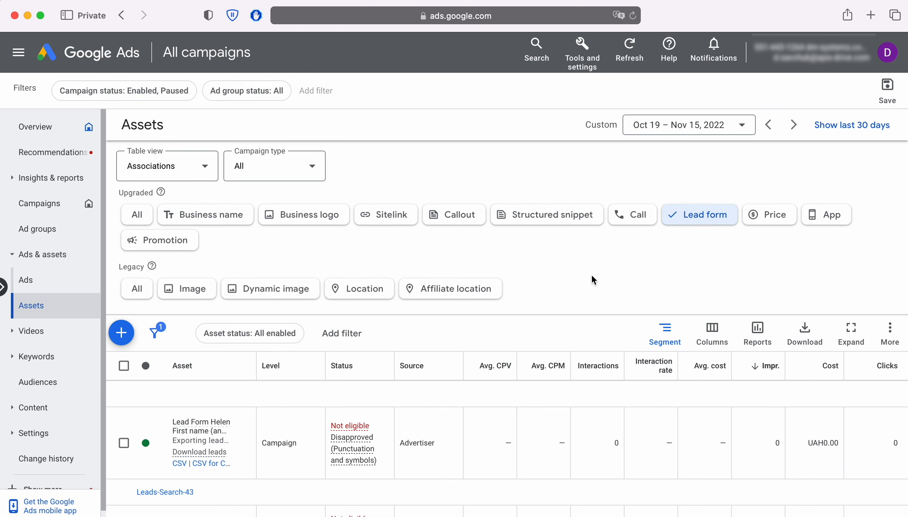
- In Google Ads, open the Leads-Search-43 campaign's lead form asset for editing and expand its other data integration options
scroll(591, 274, "down", 4)
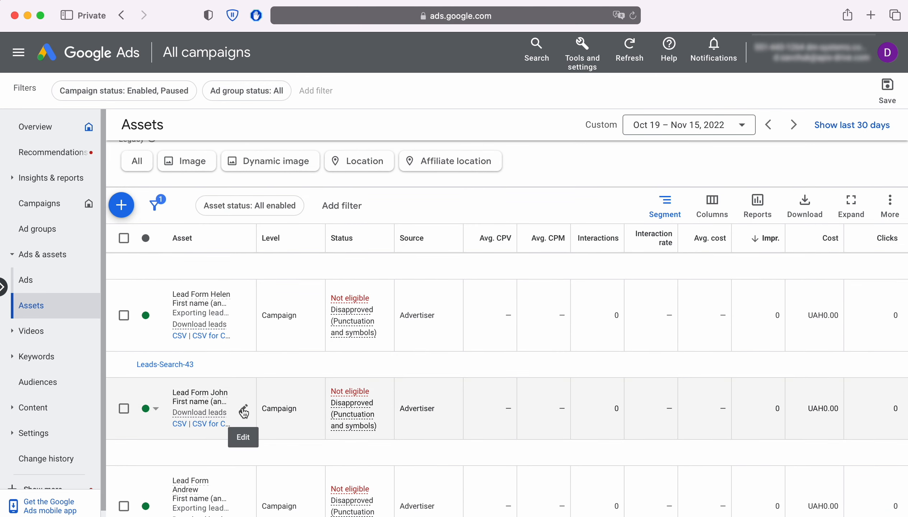
left_click(242, 408)
scroll(241, 407, "down", 15)
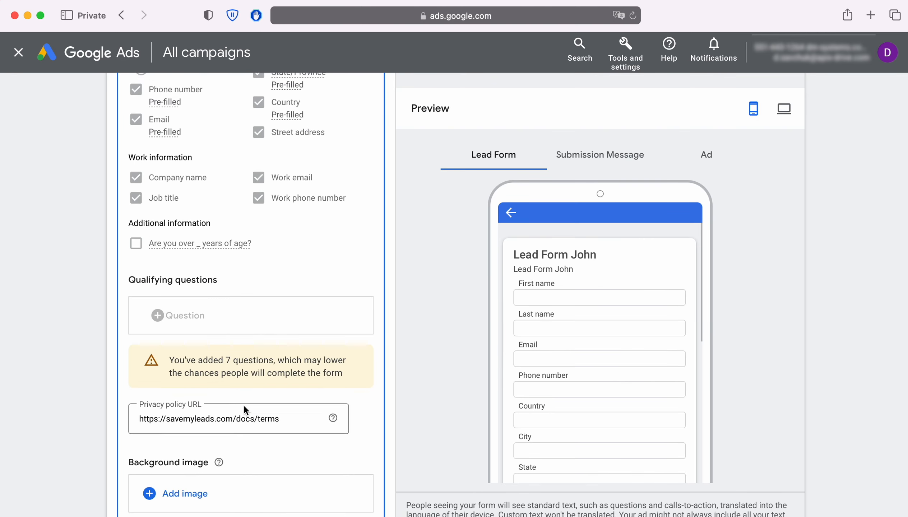
scroll(251, 406, "down", 15)
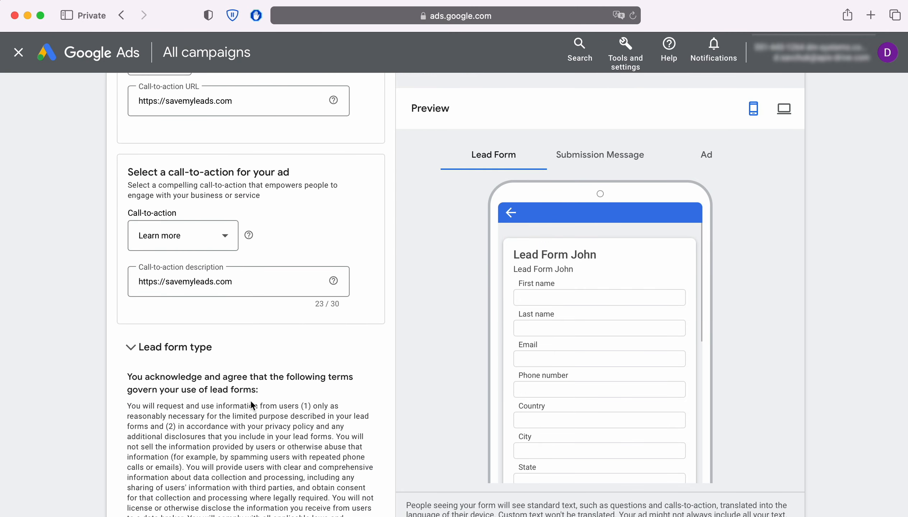
scroll(251, 406, "down", 5)
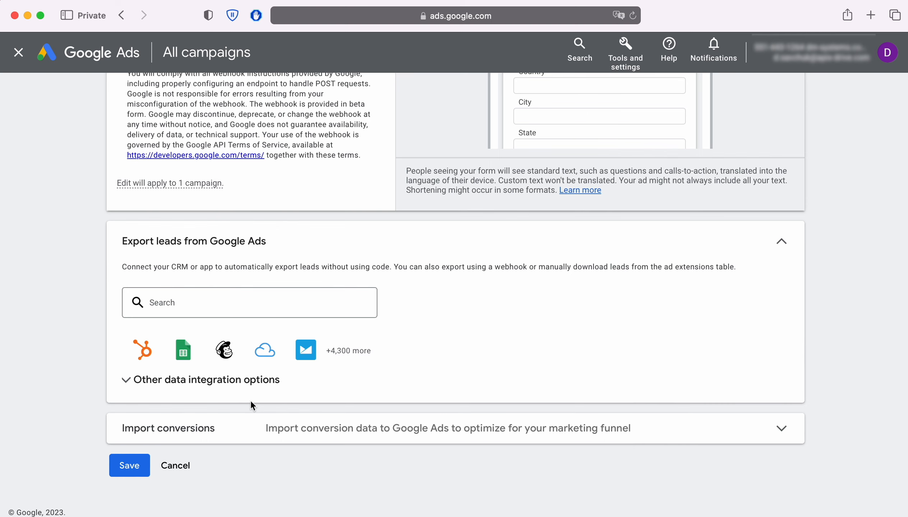
left_click(238, 388)
scroll(343, 388, "down", 2)
scroll(344, 391, "down", 3)
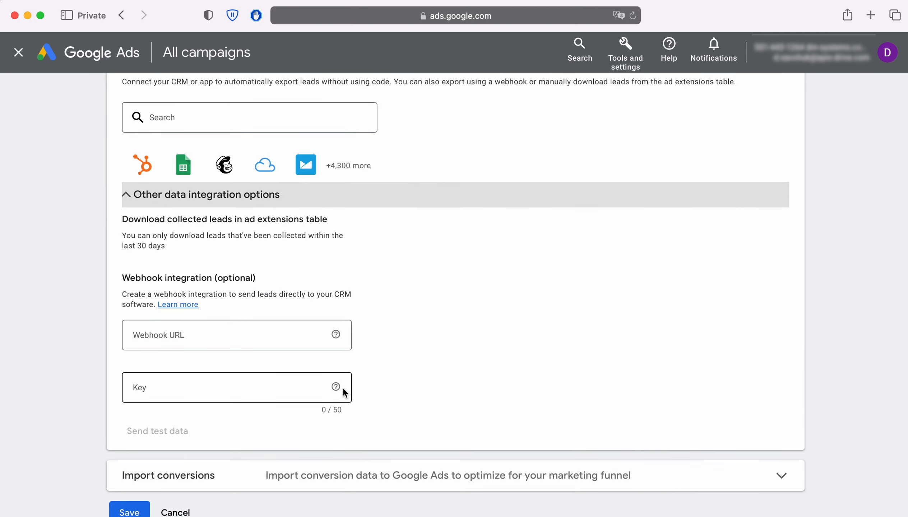
- Paste the copied SaveMyLeads URL as the lead form's webhook URL
left_click(217, 336)
right_click(217, 336)
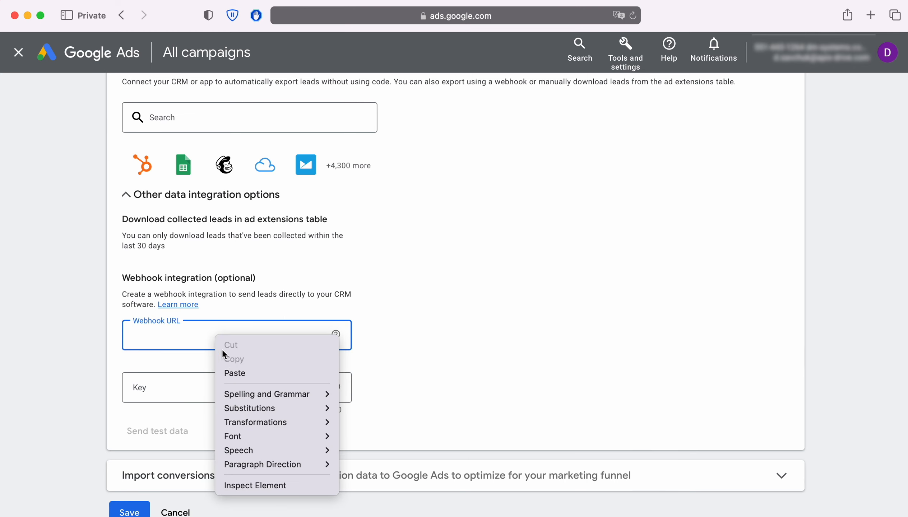
left_click(240, 375)
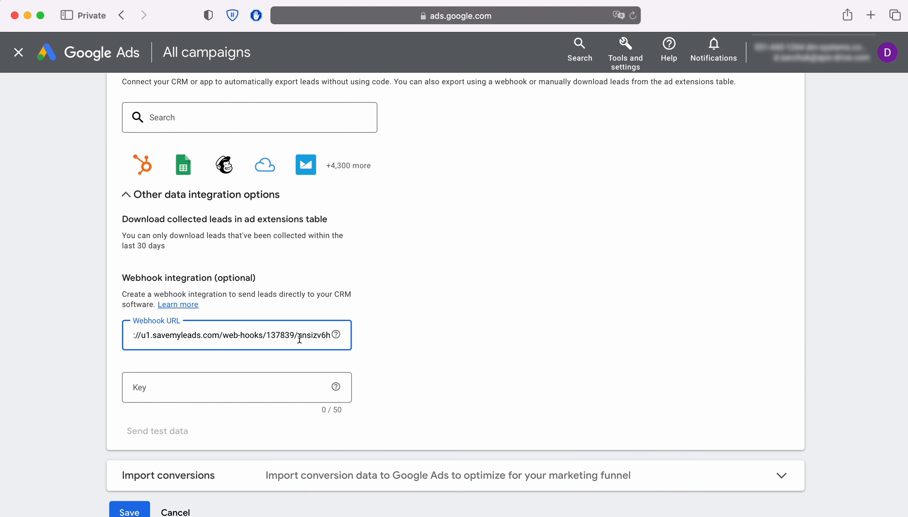
- Copy the last segment of the webhook URL and paste it as the webhook integration's key
left_click_drag(299, 339, 335, 338)
right_click(321, 337)
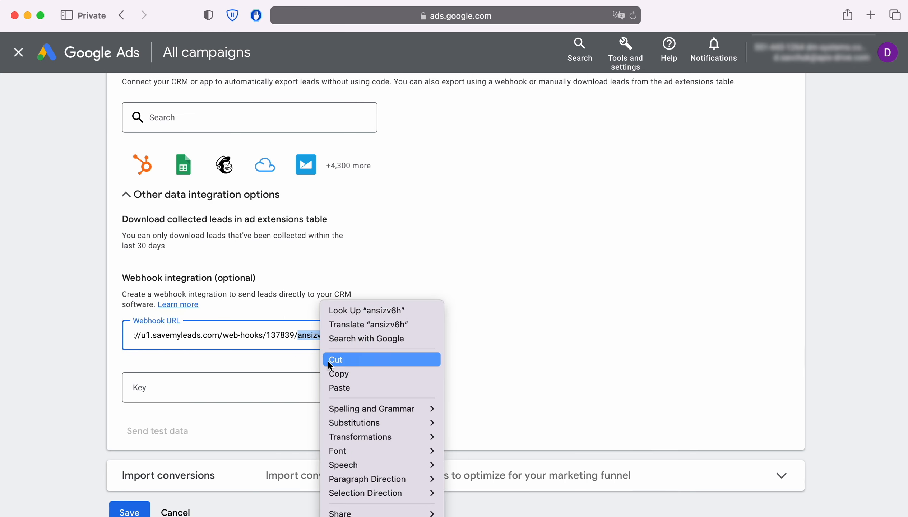
left_click(348, 375)
left_click(167, 389)
right_click(168, 389)
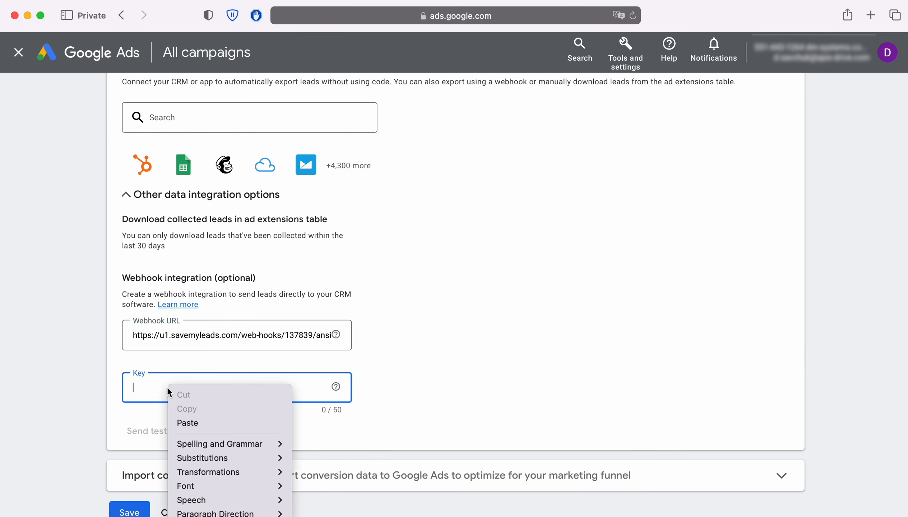
left_click(193, 424)
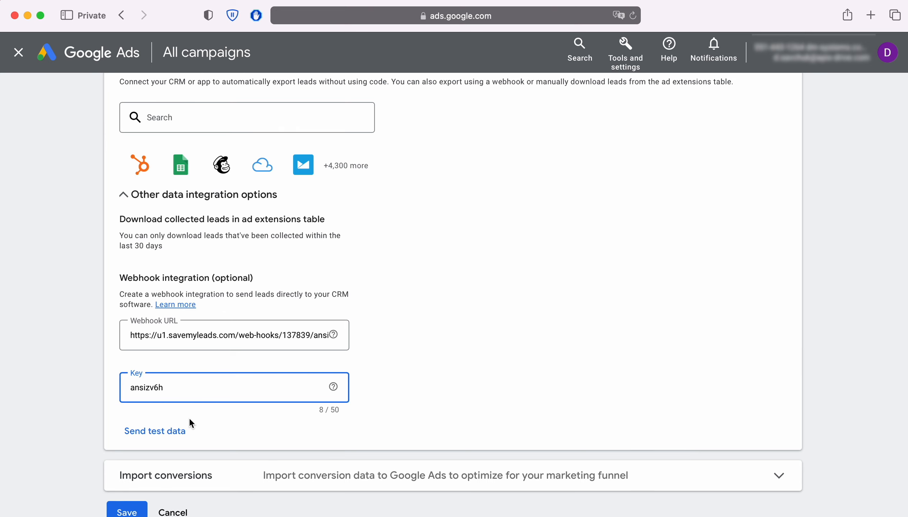
- Send test data through the webhook integration and save the lead form
left_click(153, 431)
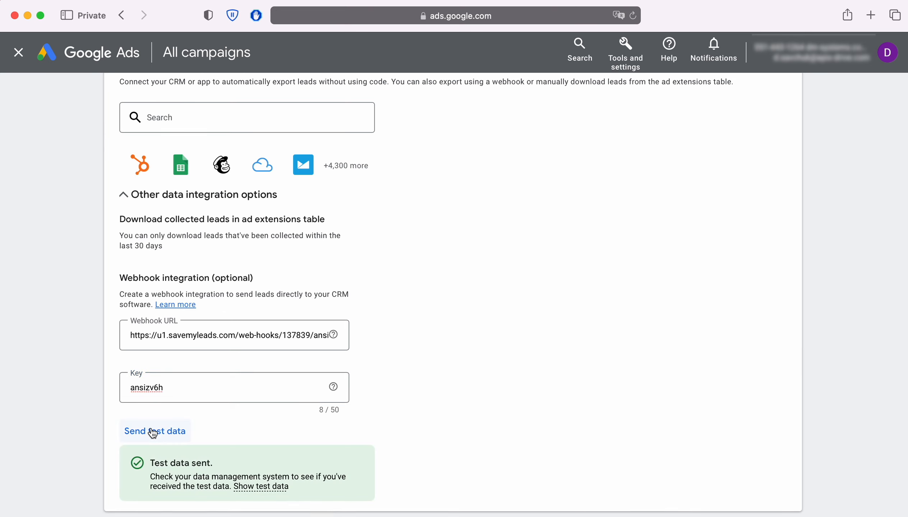
scroll(153, 433, "down", 3)
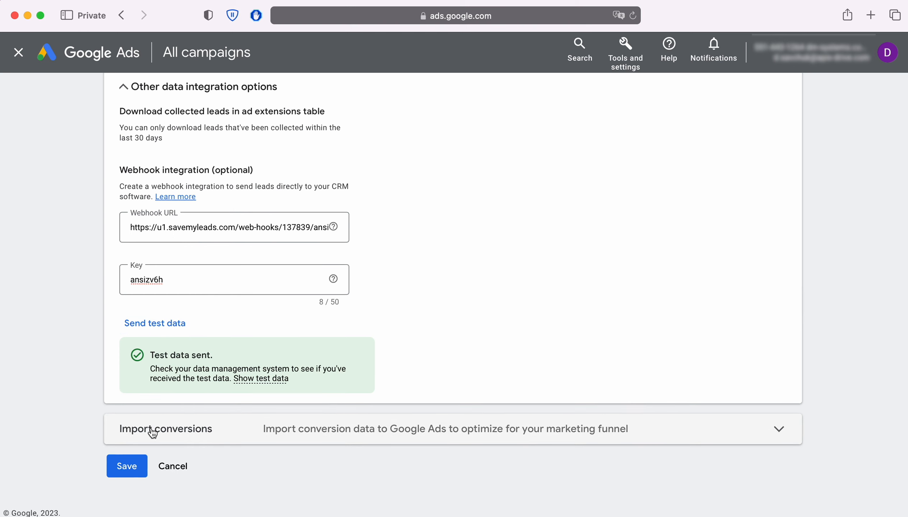
left_click(143, 458)
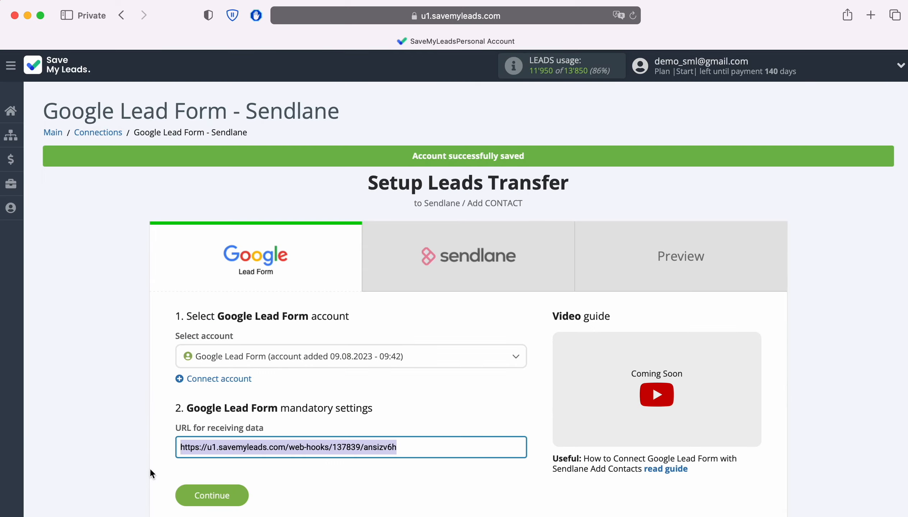
- Start connecting a Sendlane account for the leads transfer and open the API settings in Sendlane
left_click(239, 494)
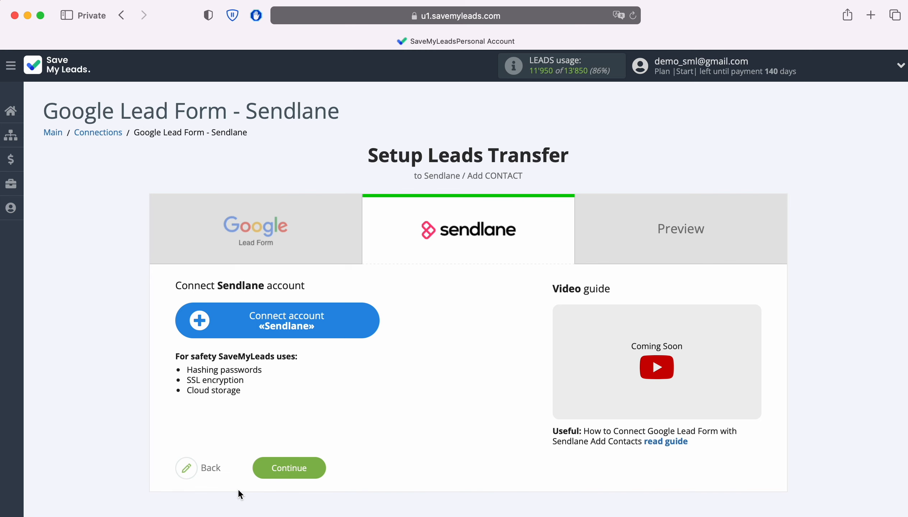
left_click(364, 323)
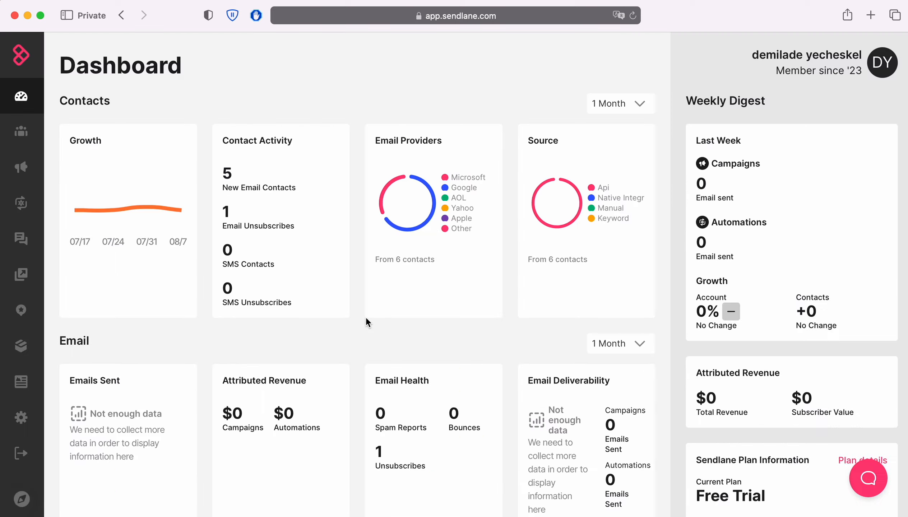
left_click(21, 418)
left_click(86, 256)
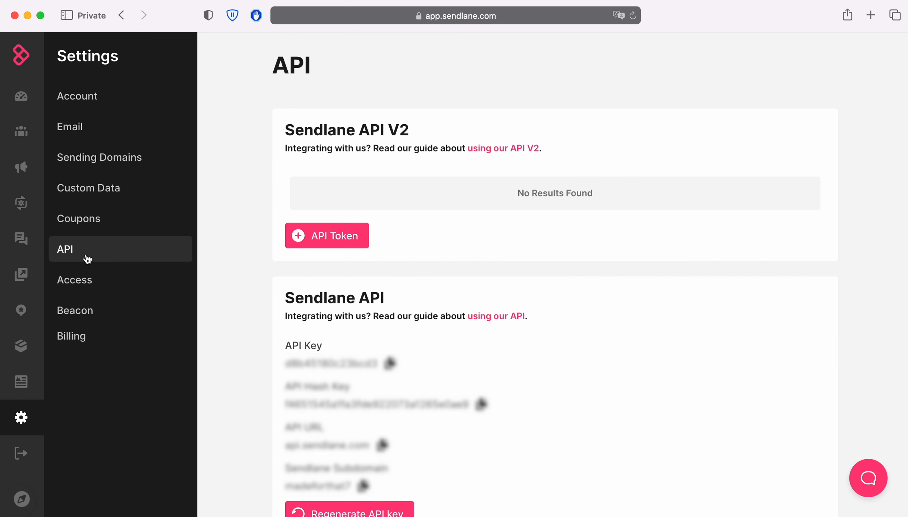
- Create a Sendlane API V2 access token named SaveMyLeads and copy the generated token
left_click(338, 240)
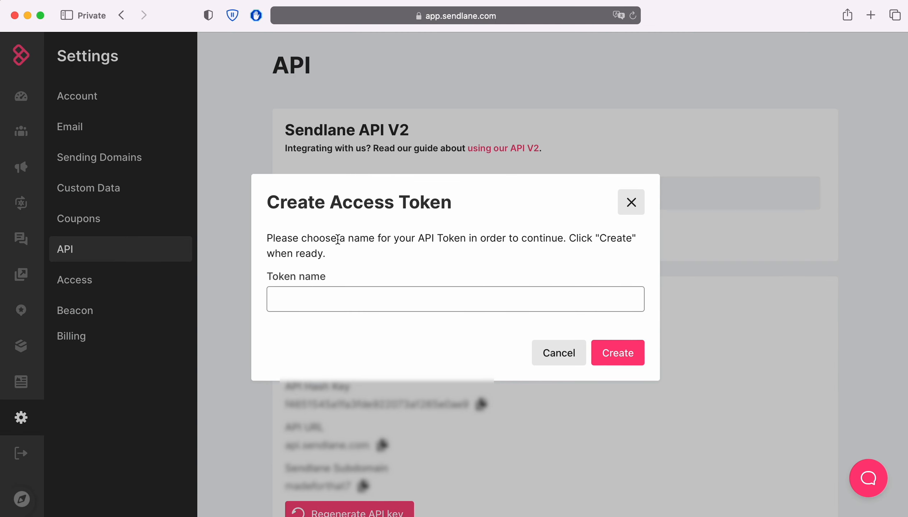
left_click(284, 300)
type("Sa")
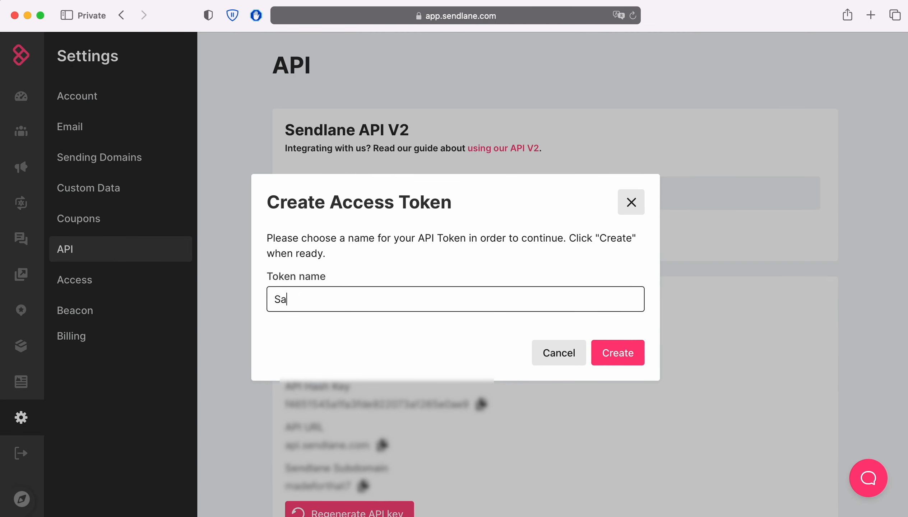
type("veMyLeads")
left_click(639, 356)
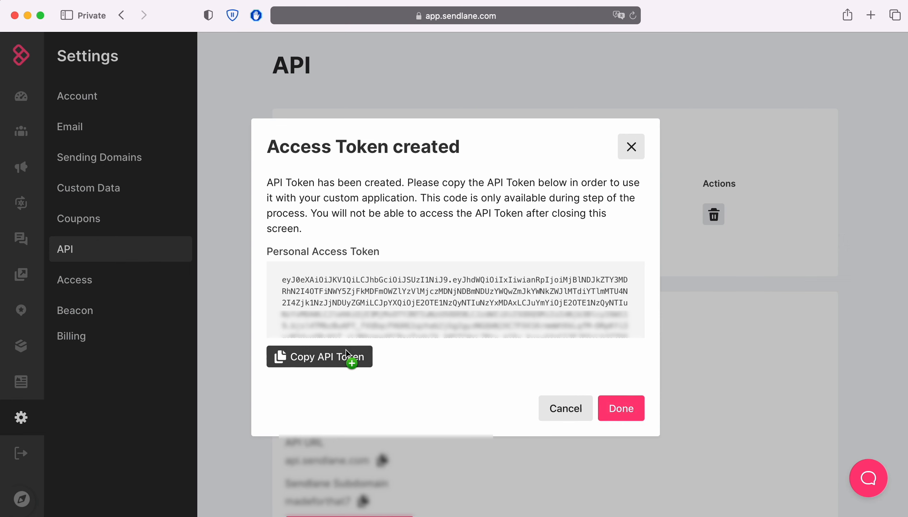
left_click(349, 359)
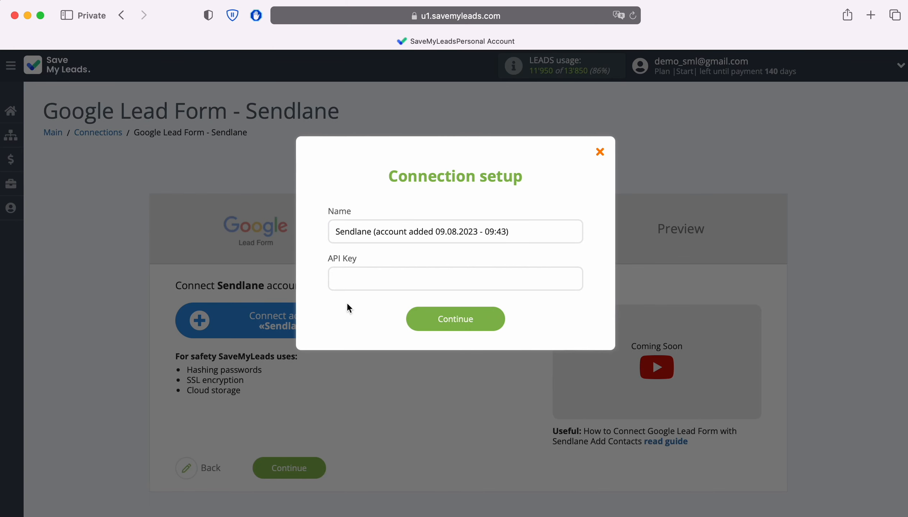
- In SaveMyLeads, paste the copied token as the Sendlane connection's API key and save the account
right_click(348, 280)
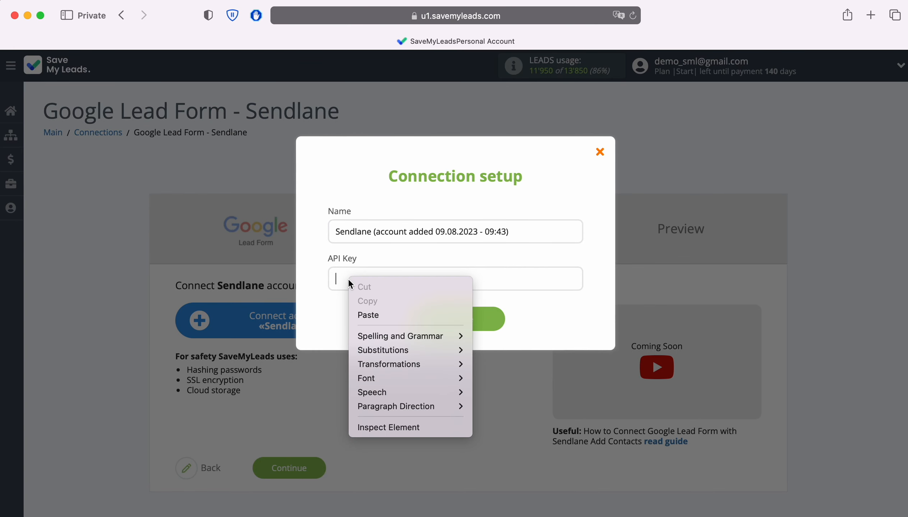
left_click(370, 314)
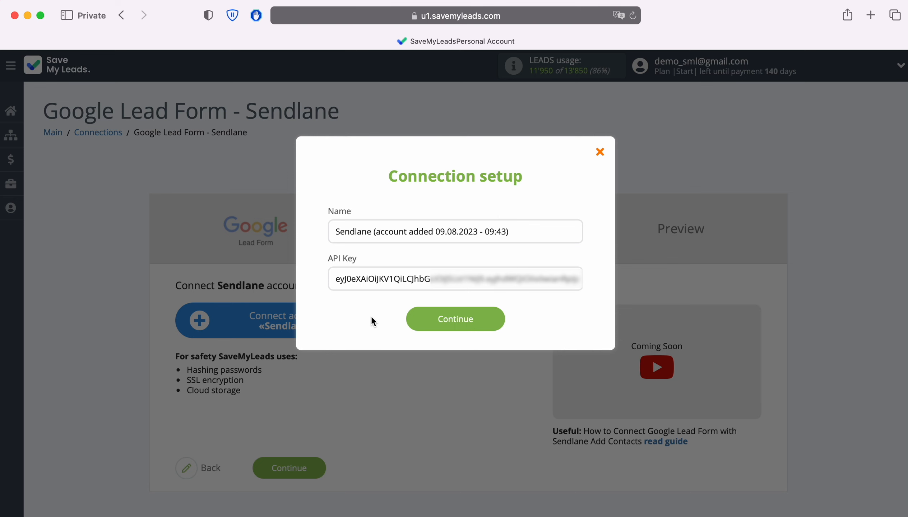
left_click(496, 321)
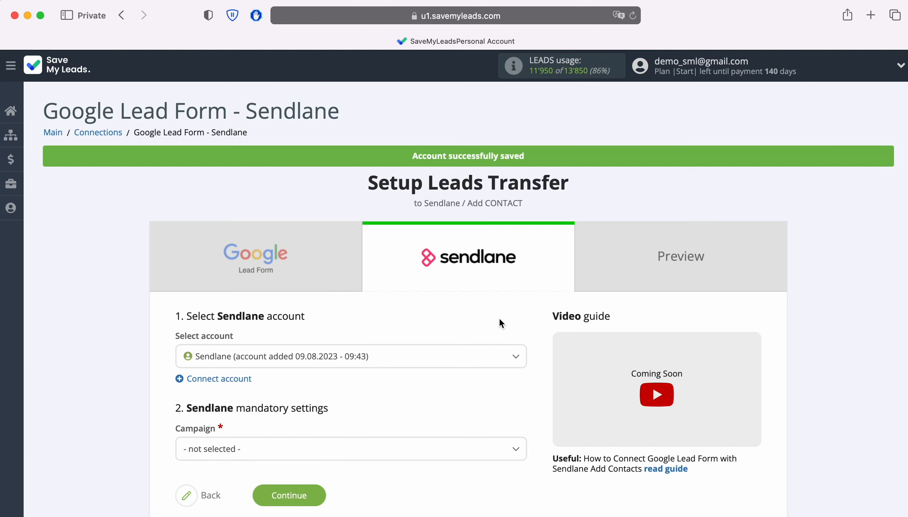
- Select the newly connected Sendlane account and set the mandatory campaign to New Leads
left_click(396, 357)
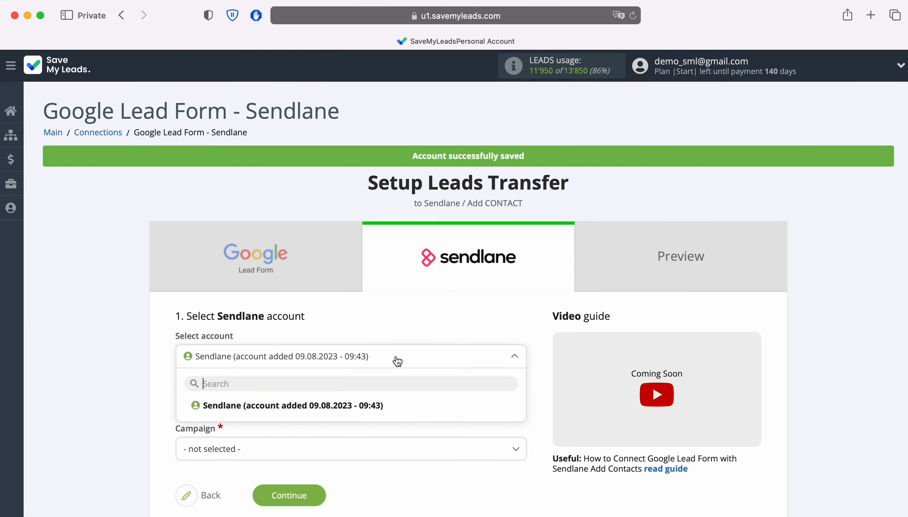
left_click(358, 406)
scroll(357, 403, "down", 5)
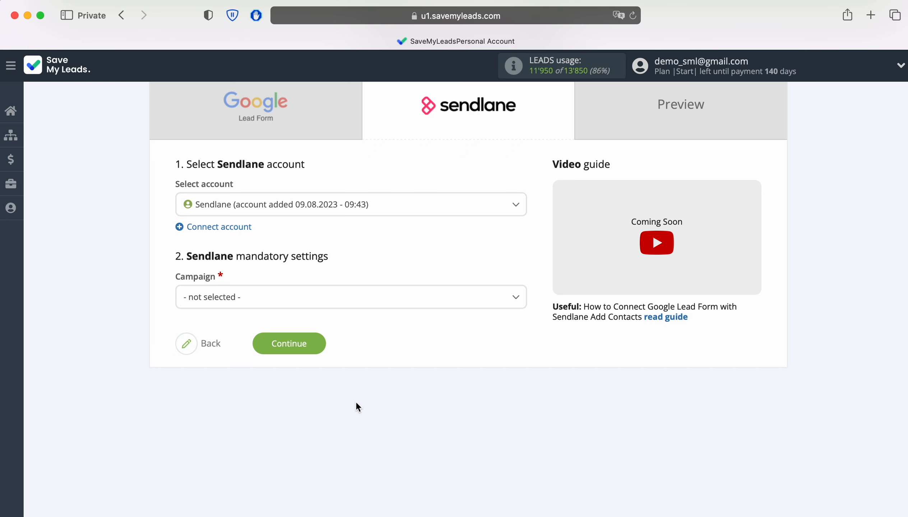
left_click(315, 308)
left_click(229, 368)
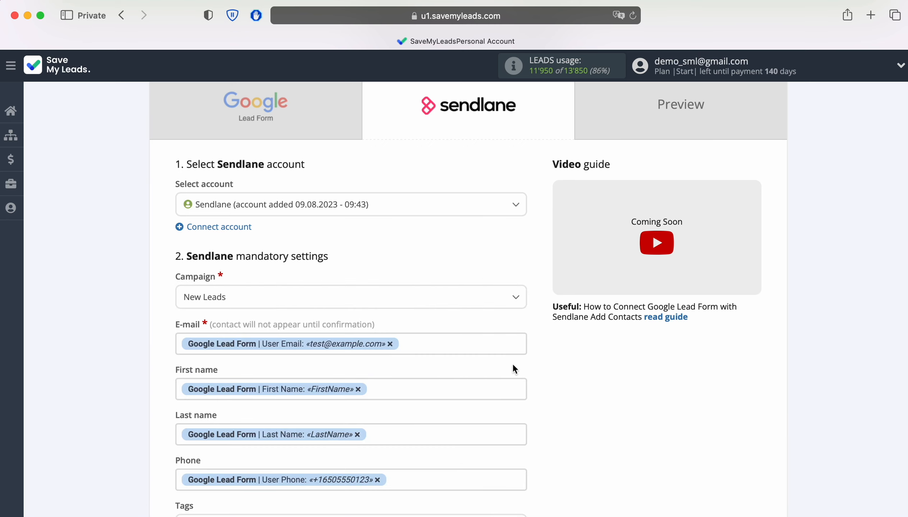
- Examine the Google Lead Form variables available for the e-mail, first name, last name and phone fields
scroll(596, 361, "down", 4)
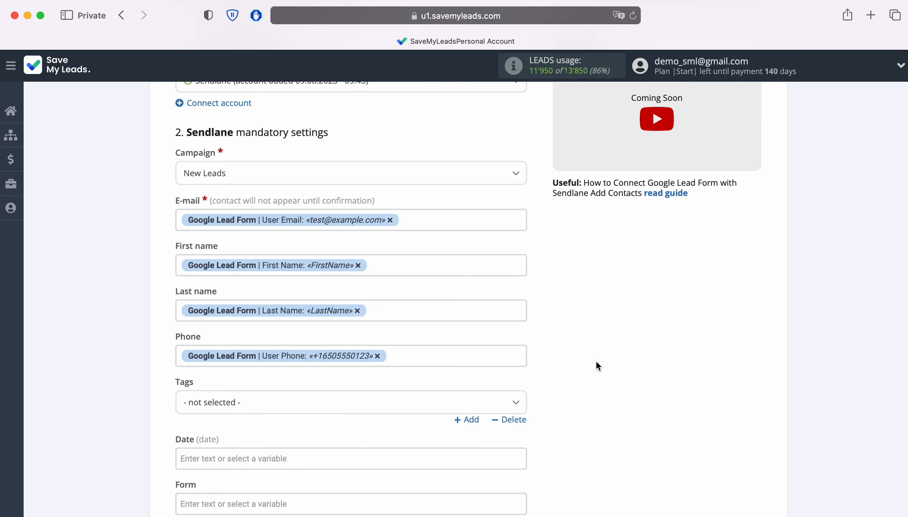
left_click(436, 220)
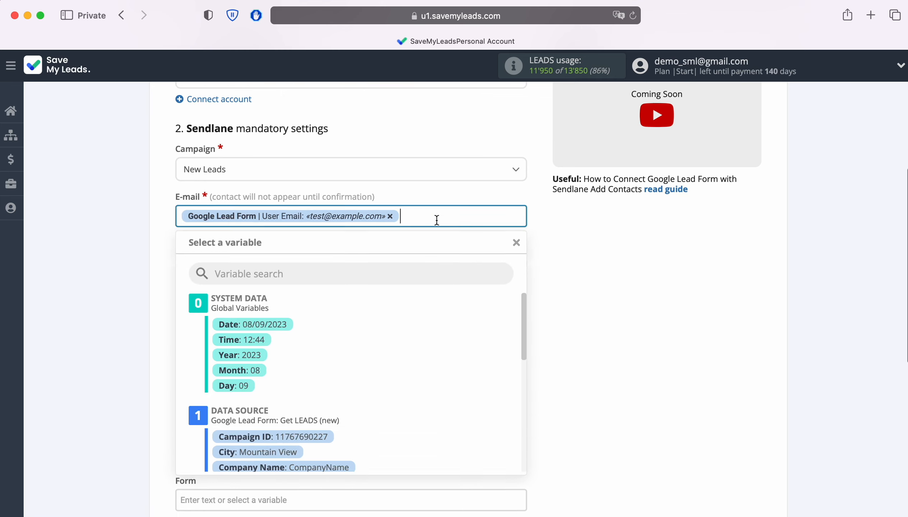
scroll(470, 298, "down", 6)
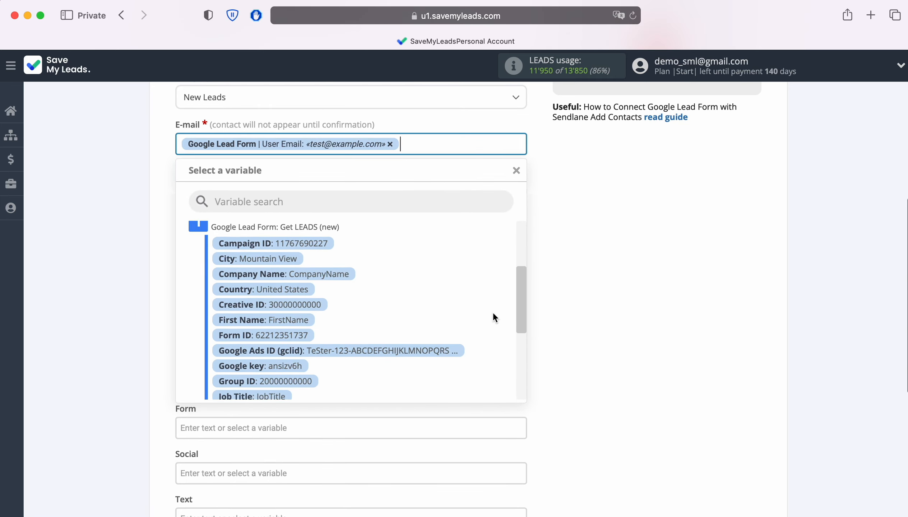
scroll(493, 313, "down", 5)
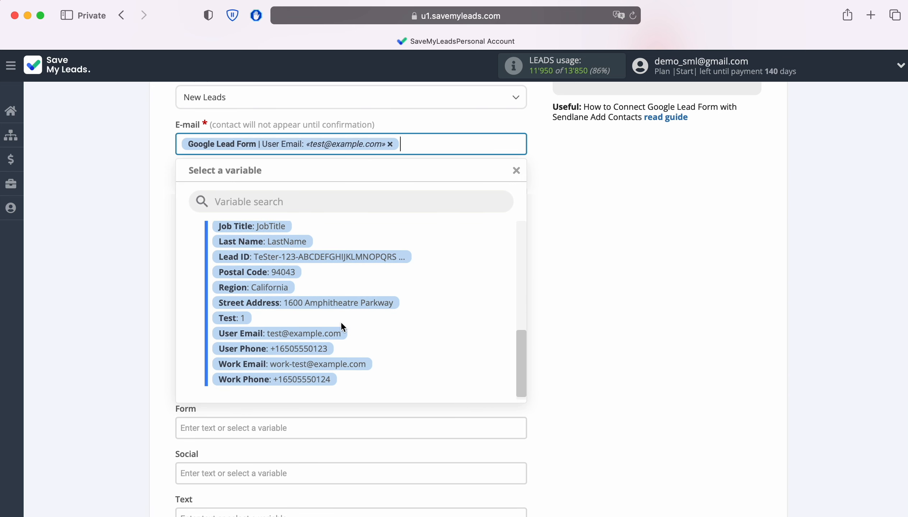
left_click(592, 270)
left_click(431, 187)
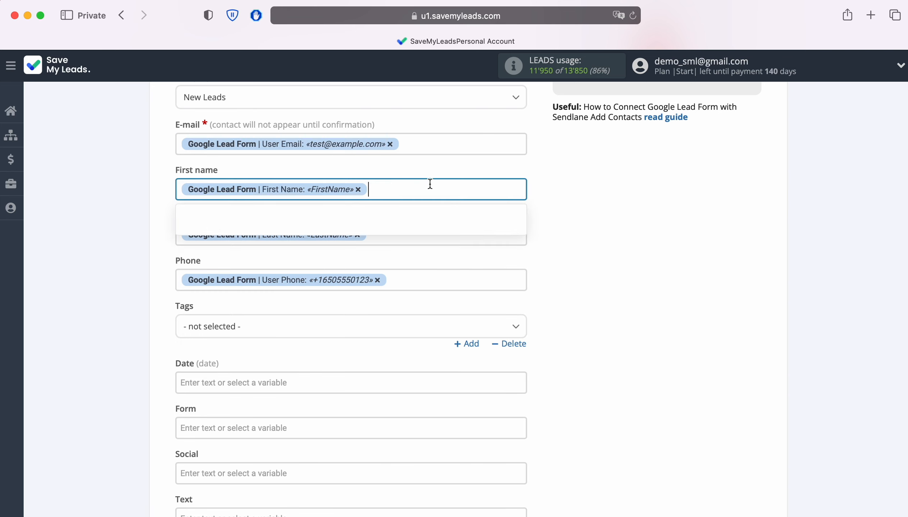
scroll(469, 299, "down", 3)
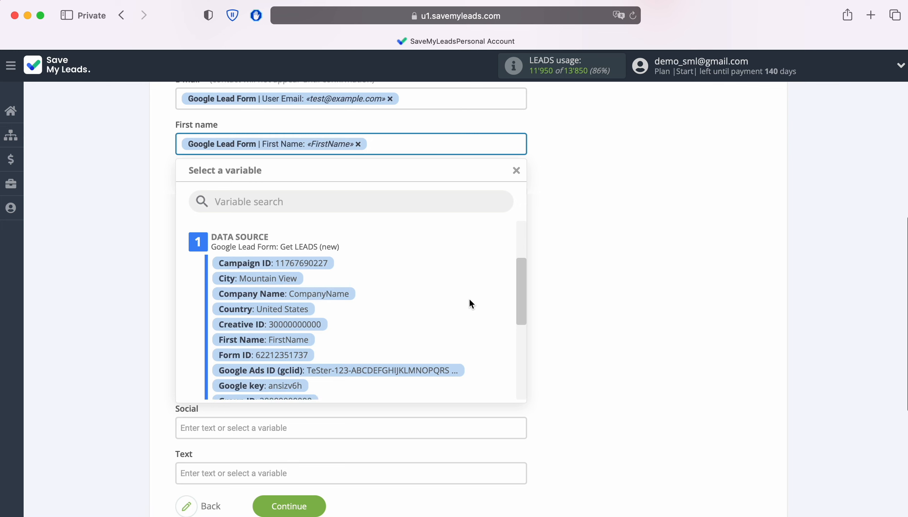
scroll(469, 301, "down", 2)
left_click(606, 232)
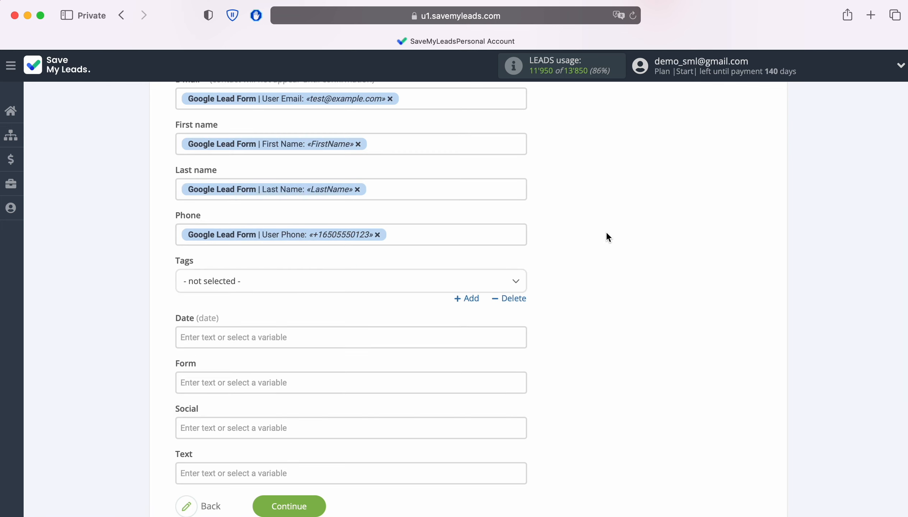
left_click(511, 193)
scroll(443, 318, "down", 8)
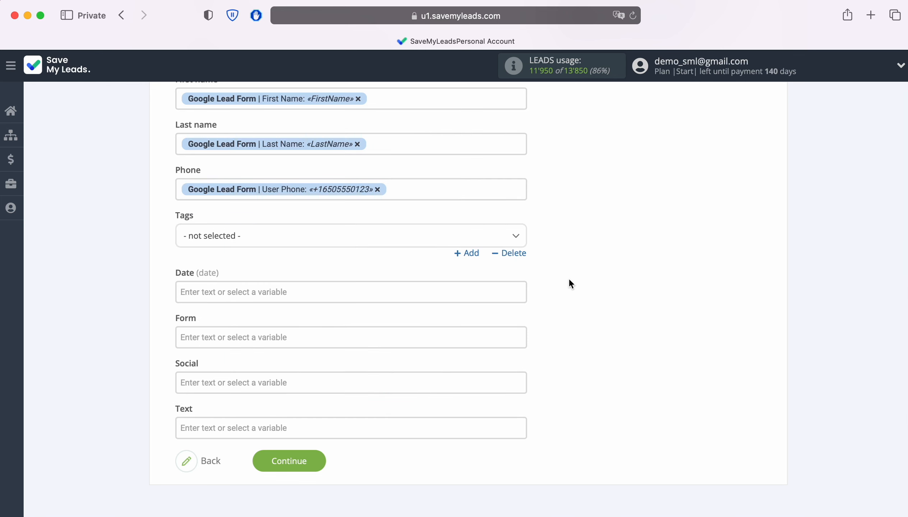
left_click(450, 191)
scroll(461, 317, "down", 2)
scroll(463, 319, "down", 5)
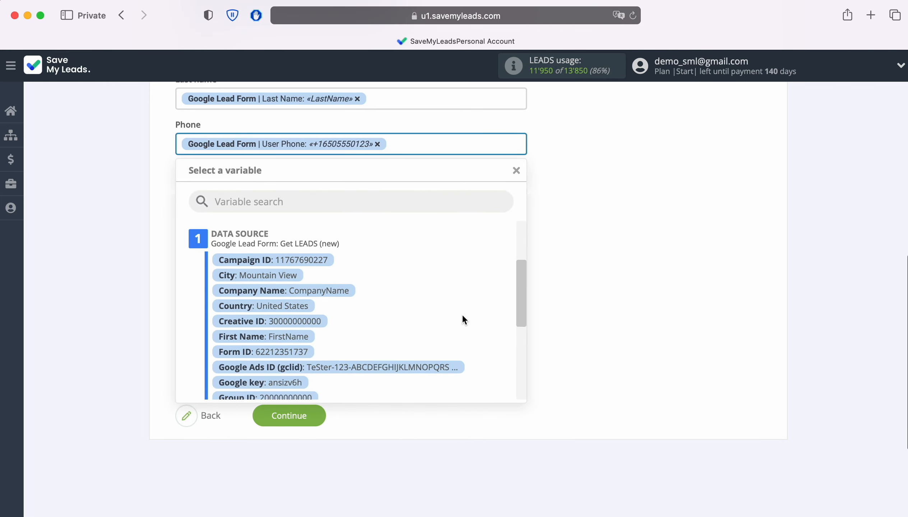
scroll(462, 314, "down", 3)
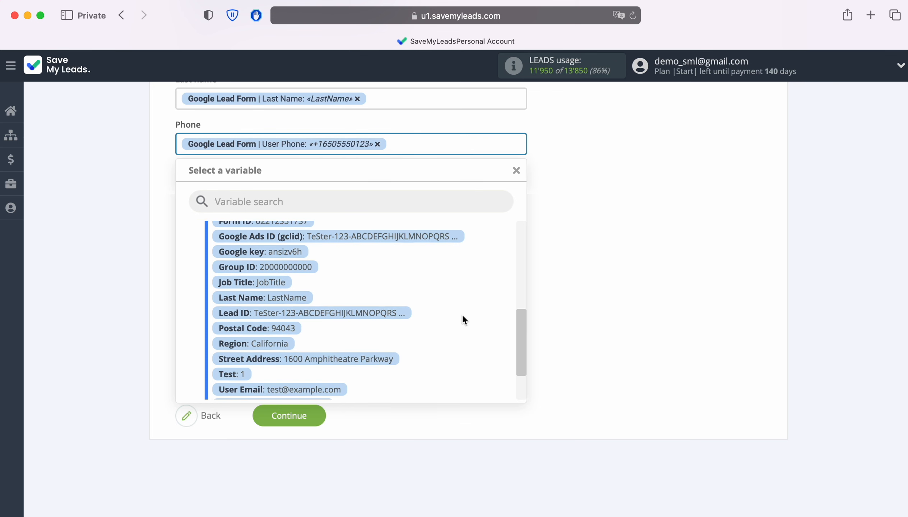
left_click(641, 273)
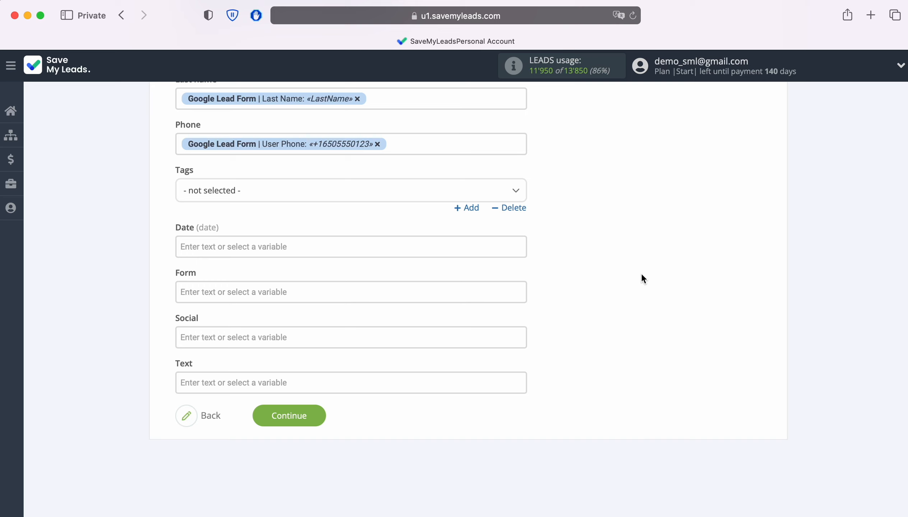
- Set the contact's tag to tag1 and the Social field to "google lead form", and continue to the preview
left_click(392, 198)
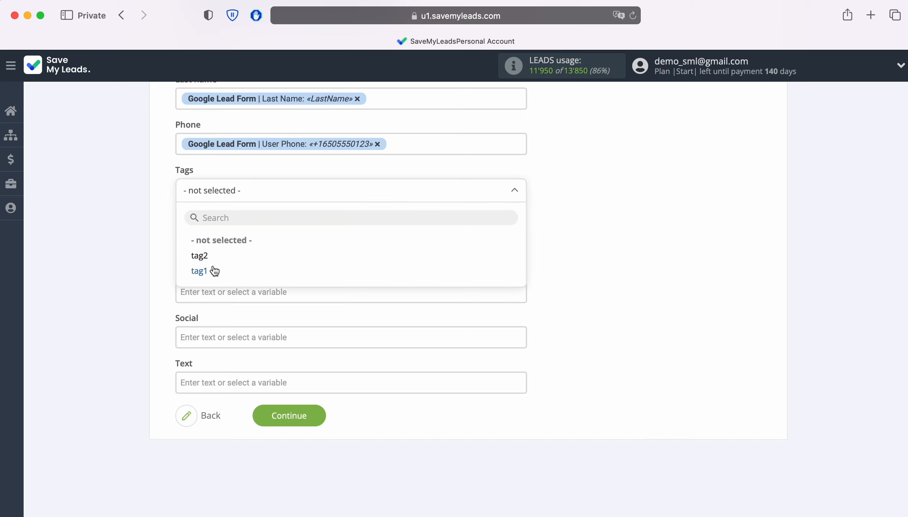
left_click(198, 272)
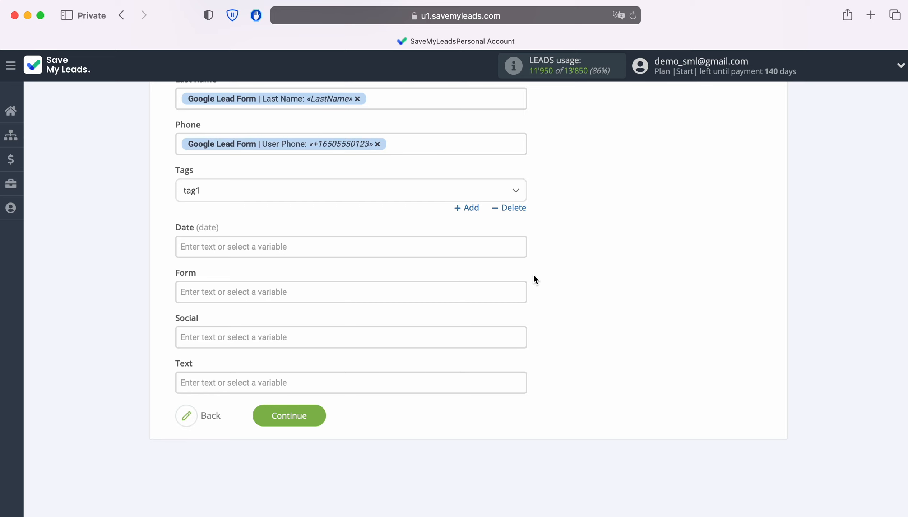
left_click(316, 337)
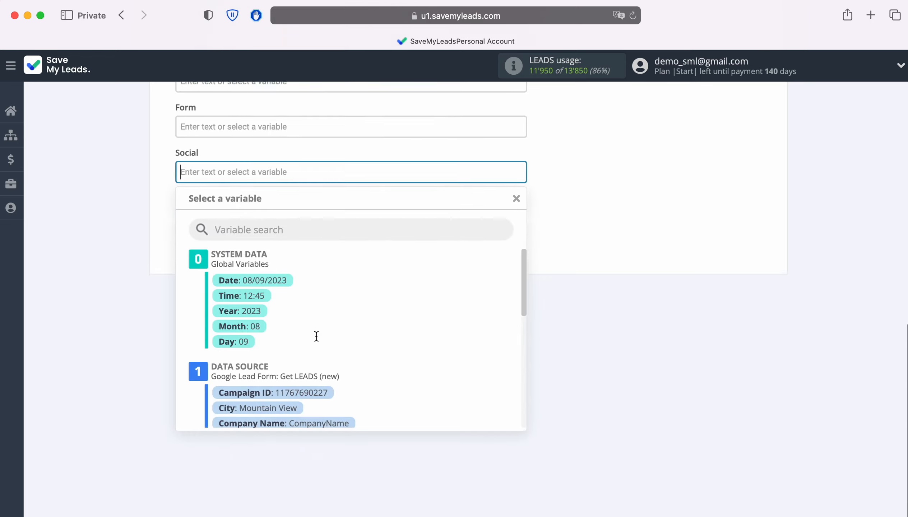
type("google lea")
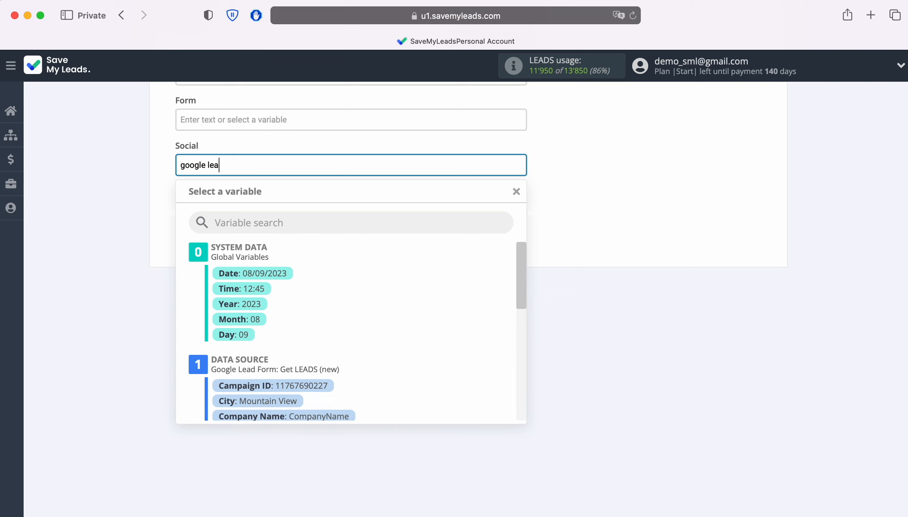
type("d form")
left_click(682, 241)
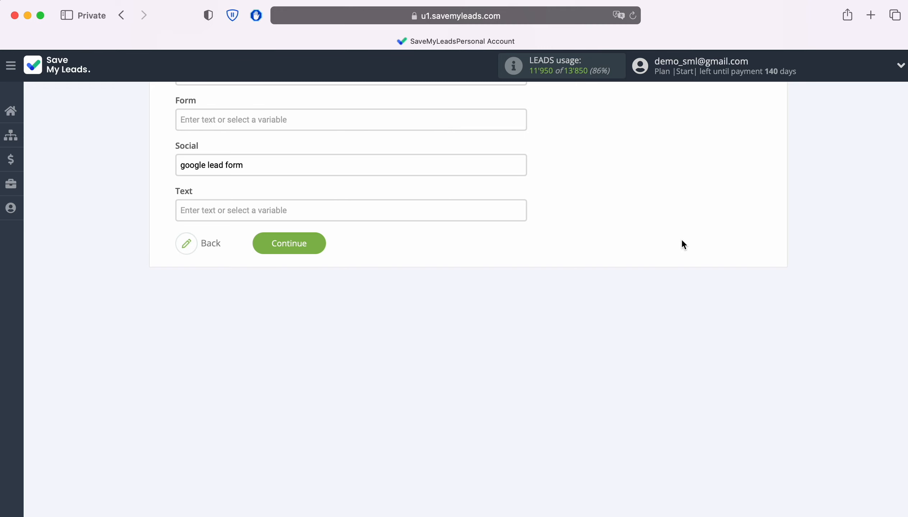
left_click(318, 244)
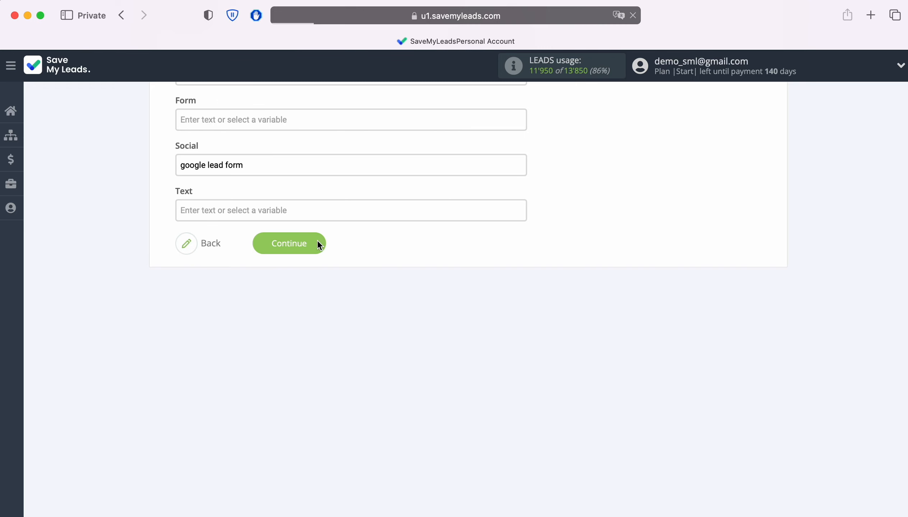
- Send the previewed test data to Sendlane and finish the connection setup
scroll(846, 290, "down", 3)
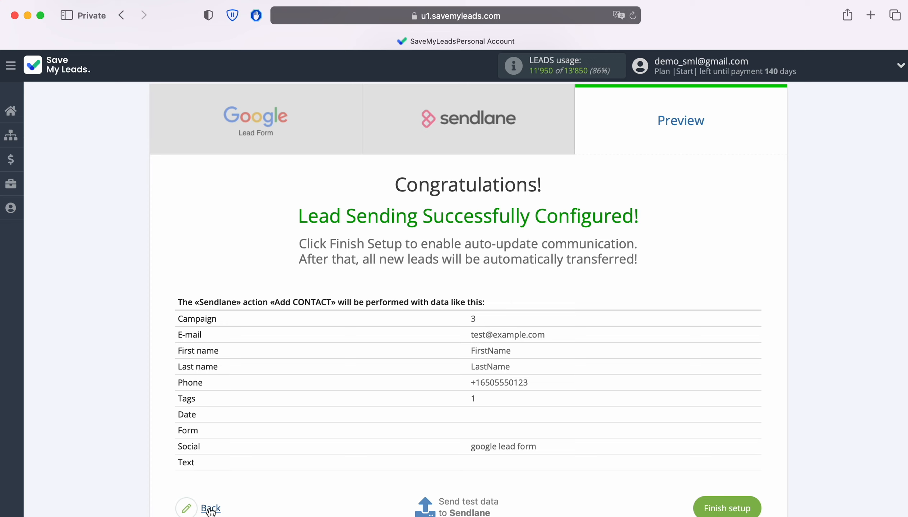
left_click(448, 508)
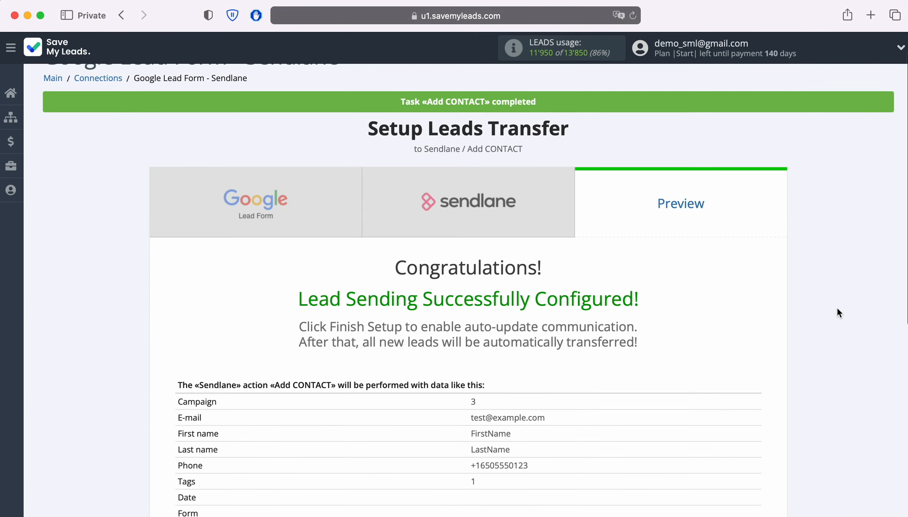
scroll(837, 307, "down", 3)
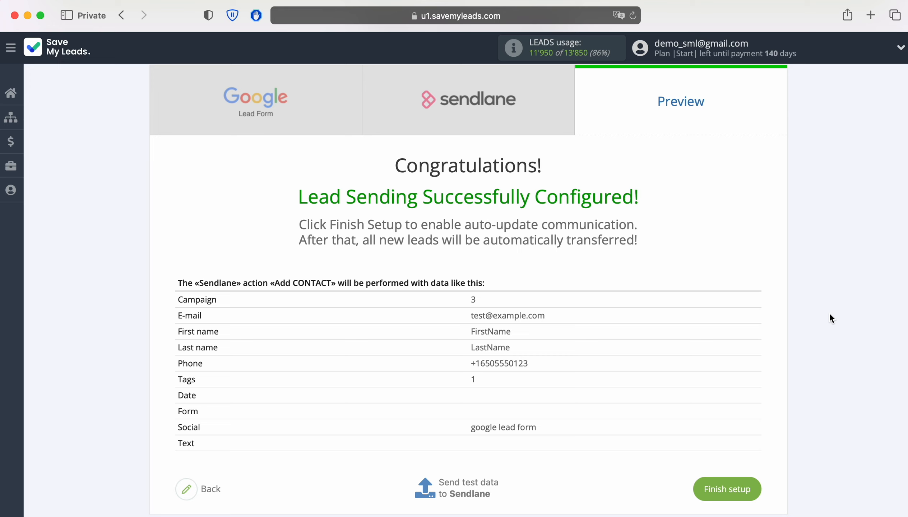
left_click(749, 490)
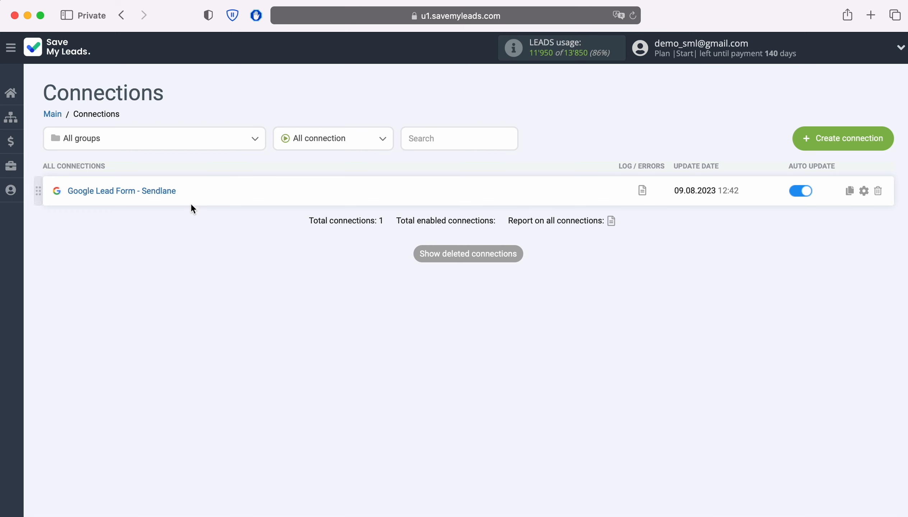
- Rename the connection as "Google Lead Form - Sendlane Lead from Google Lead Form"
left_click(864, 191)
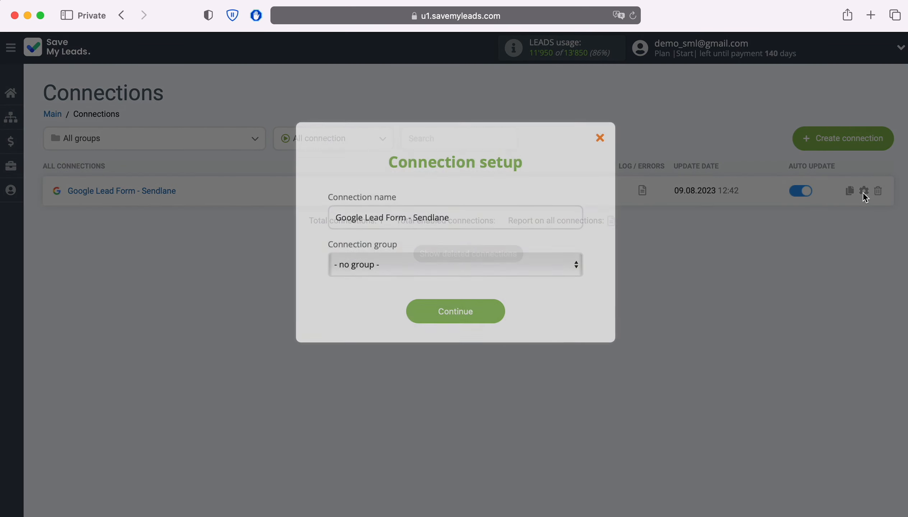
left_click(527, 223)
type("Lead fro")
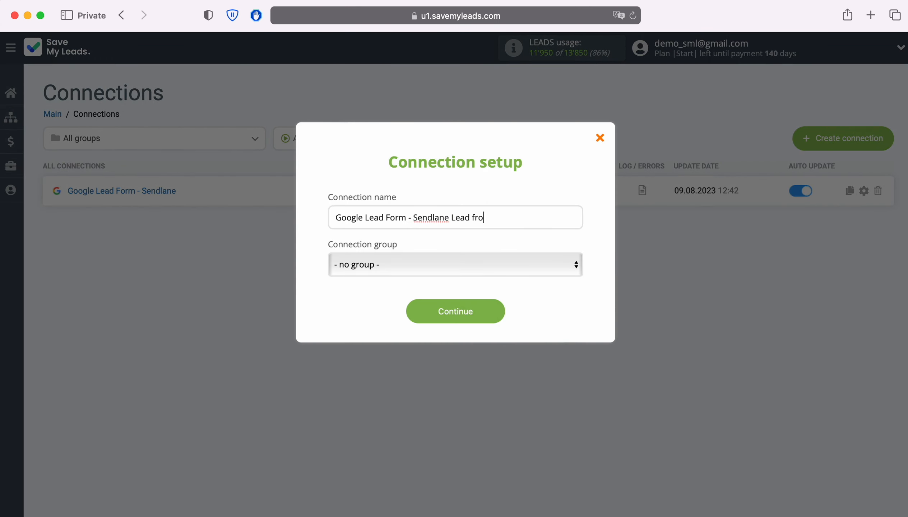
type("m Google Lead Form")
left_click(500, 307)
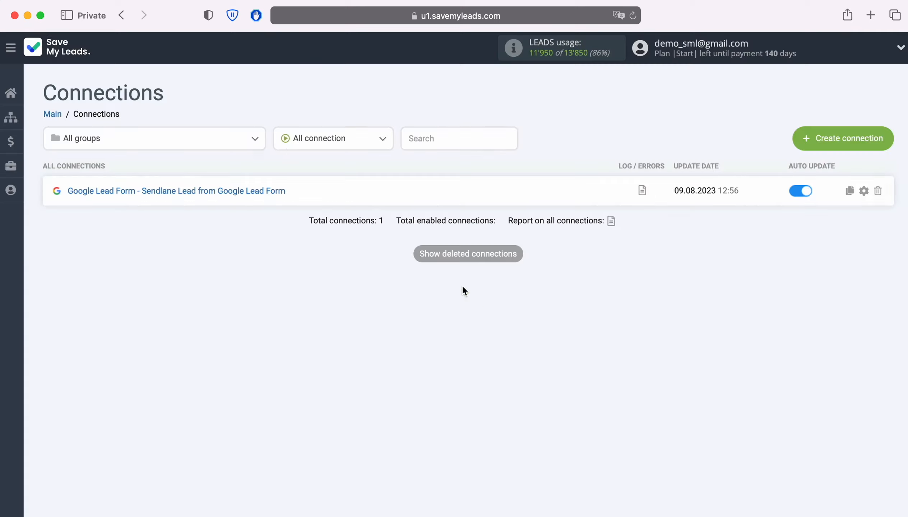